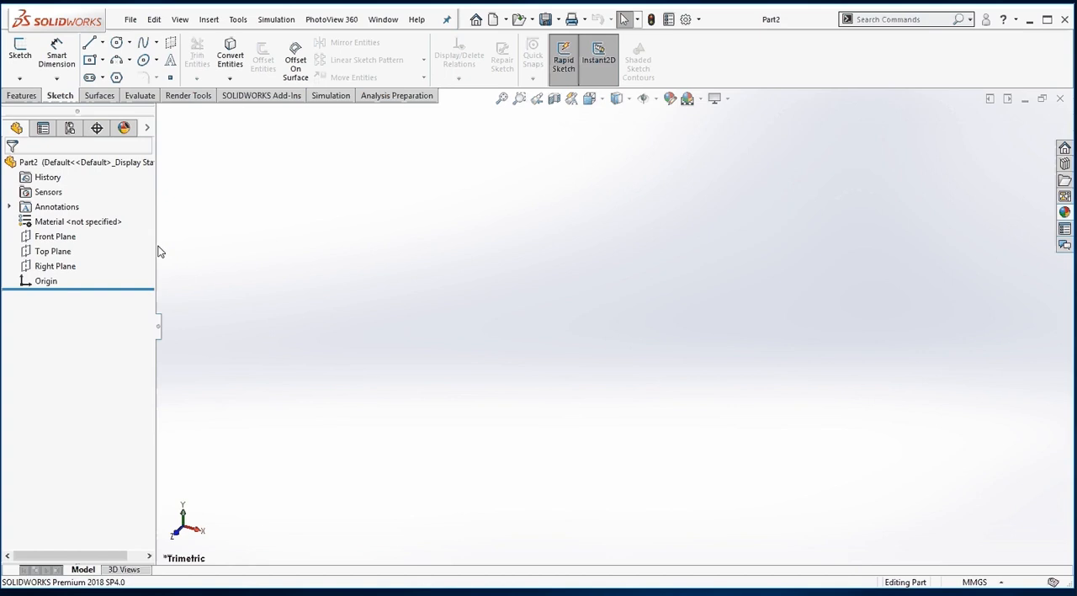
Highlight the Front, Top and Right planes in turn and start a new sketch on the Front Plane.
left_click(73, 240)
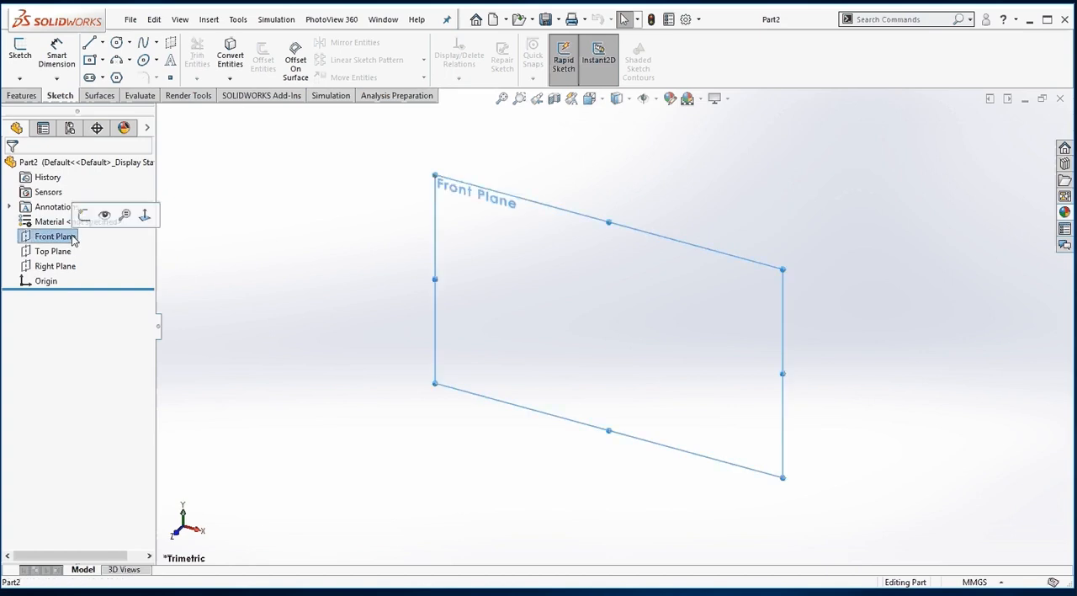
left_click(74, 250)
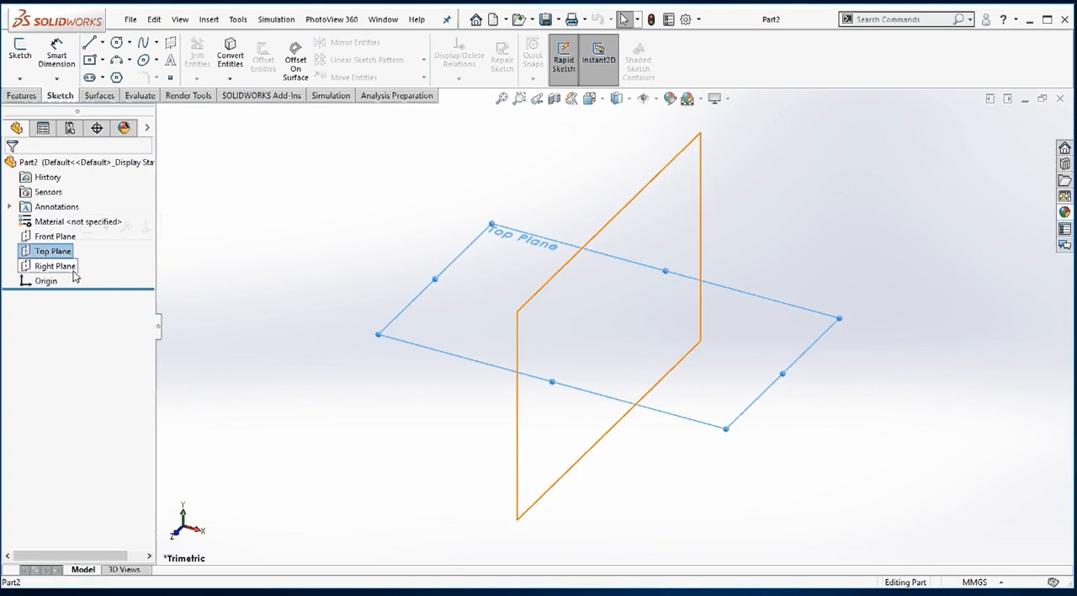
left_click(71, 269)
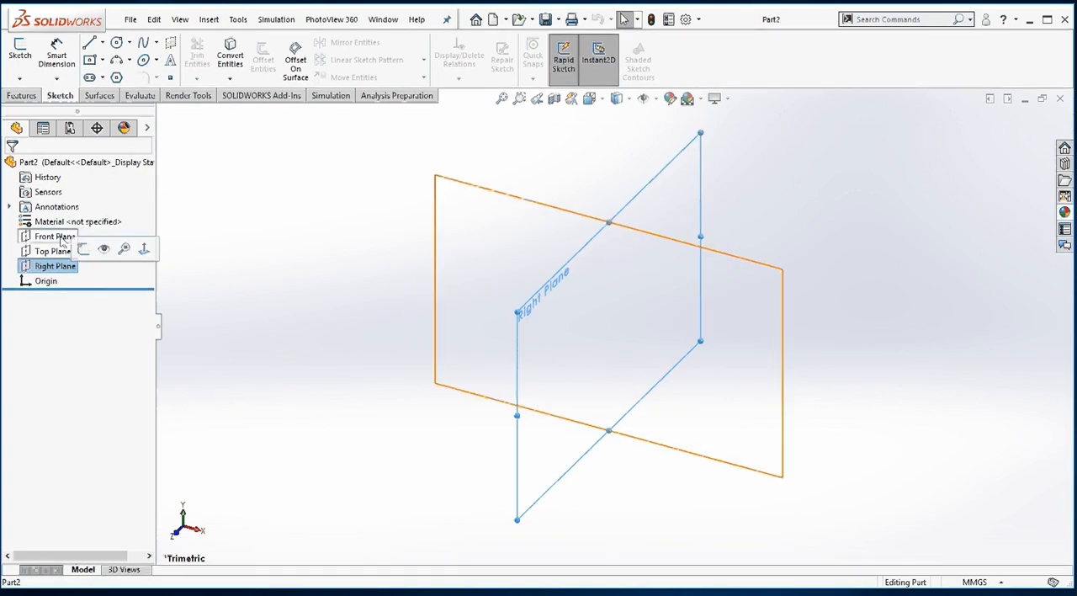
left_click(61, 241)
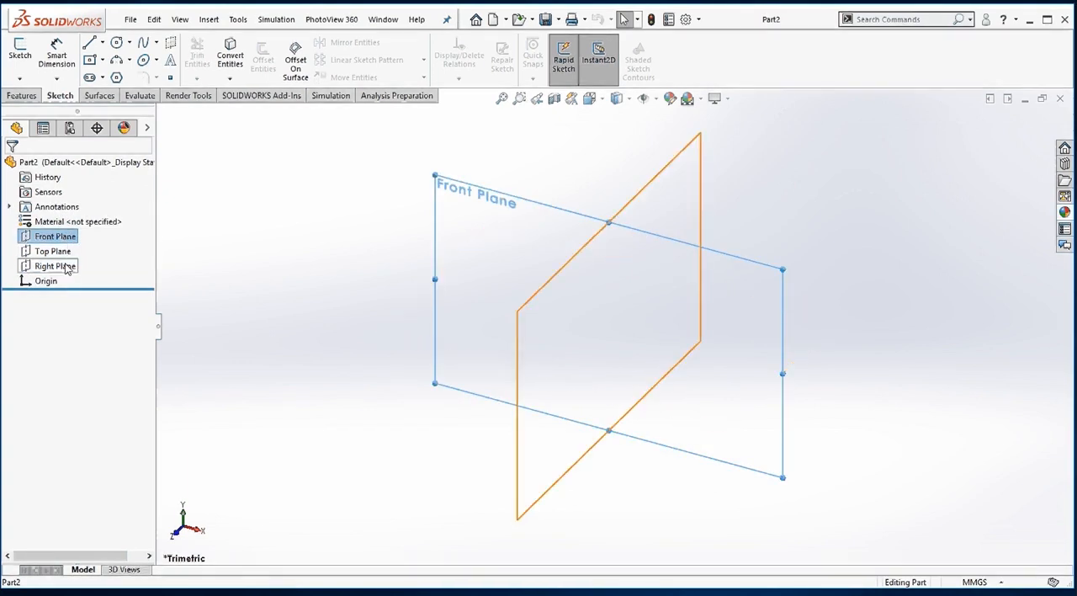
left_click(70, 238)
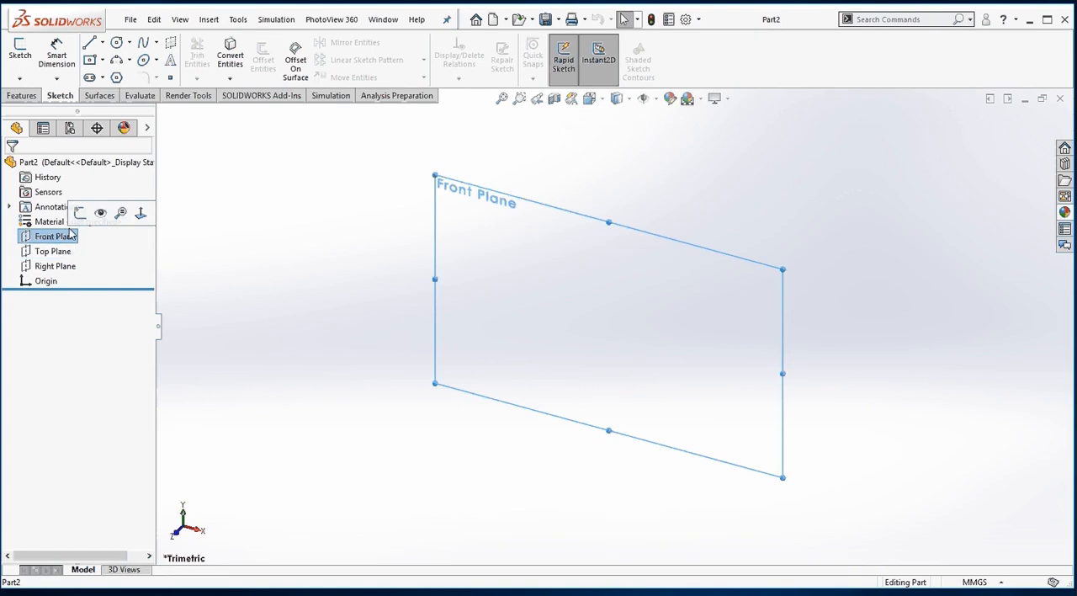
left_click(79, 213)
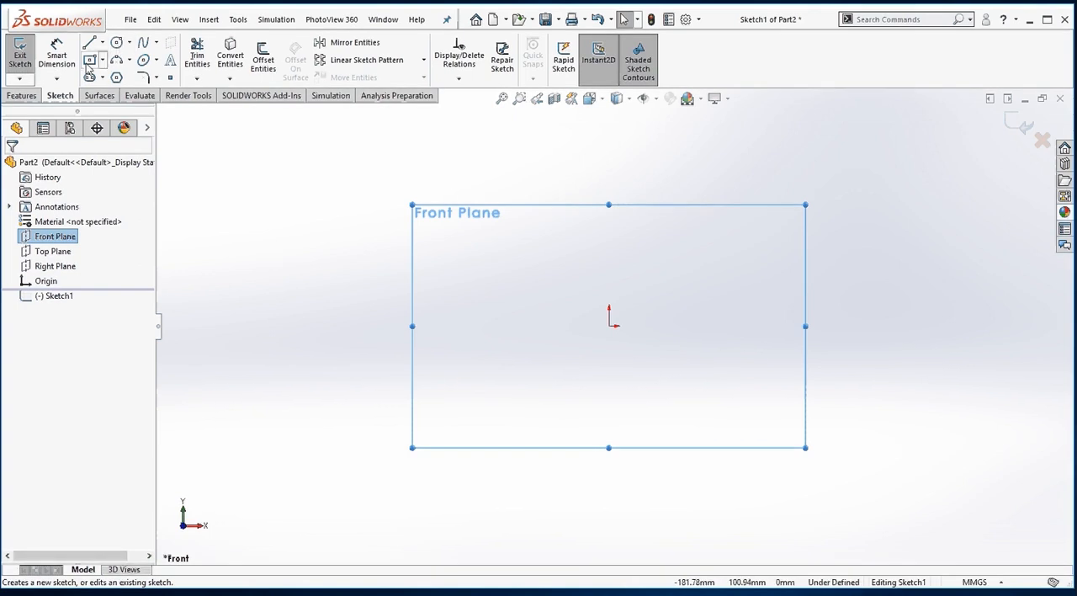
Sketch a corner rectangle about 116 mm wide and 55 mm high, above and to the left of the origin.
left_click(101, 59)
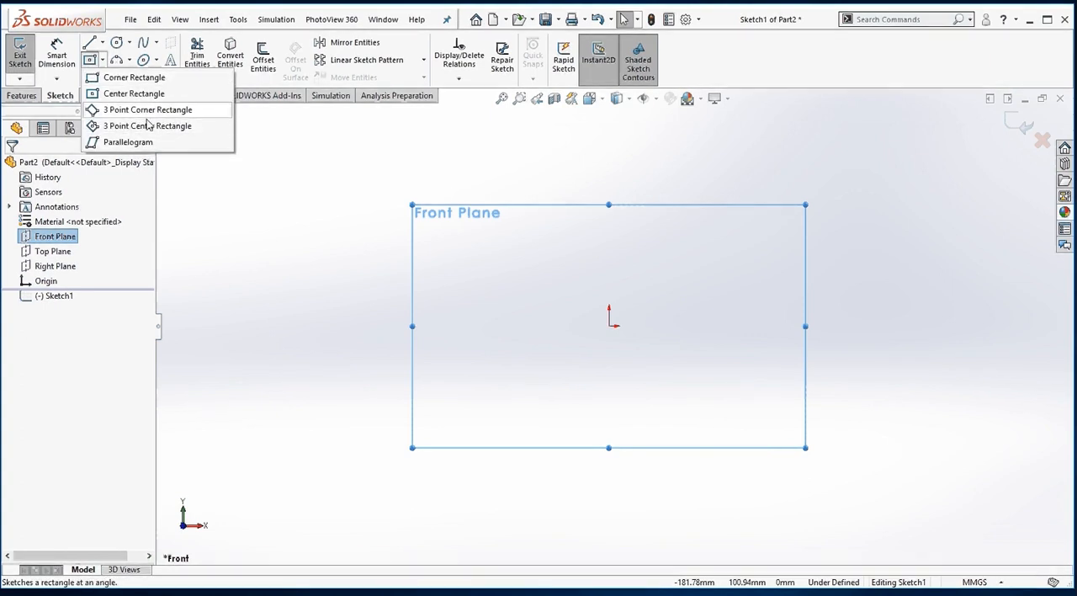
left_click(155, 60)
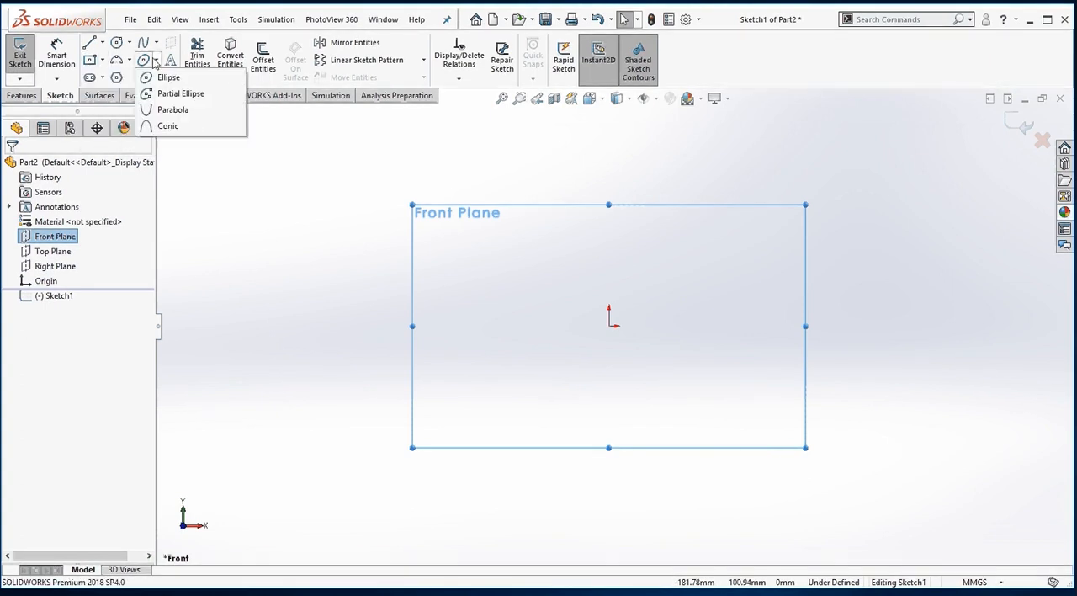
left_click(102, 60)
left_click(110, 78)
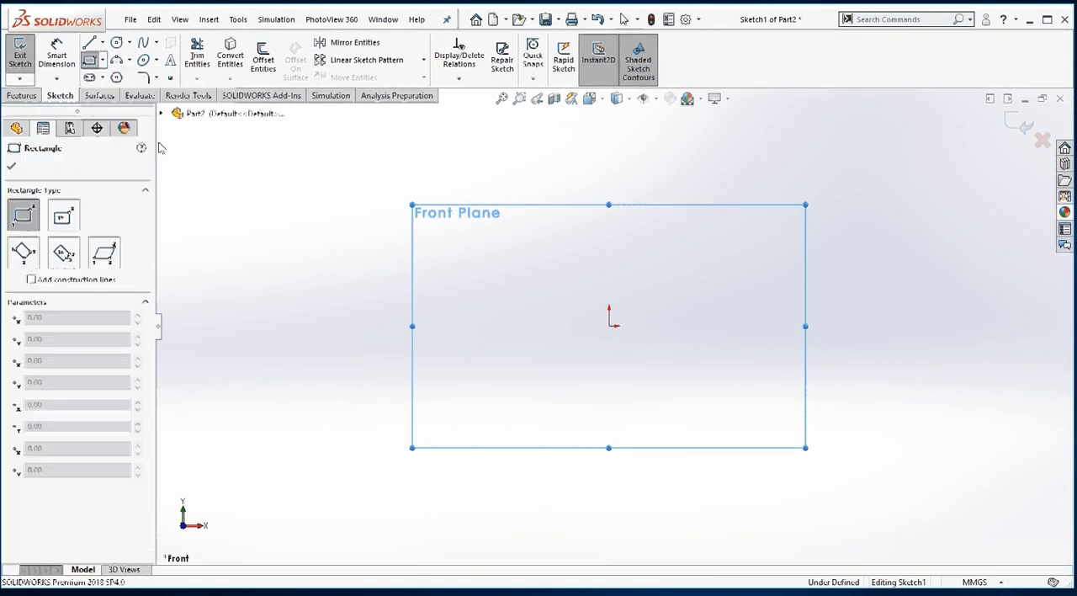
left_click(298, 289)
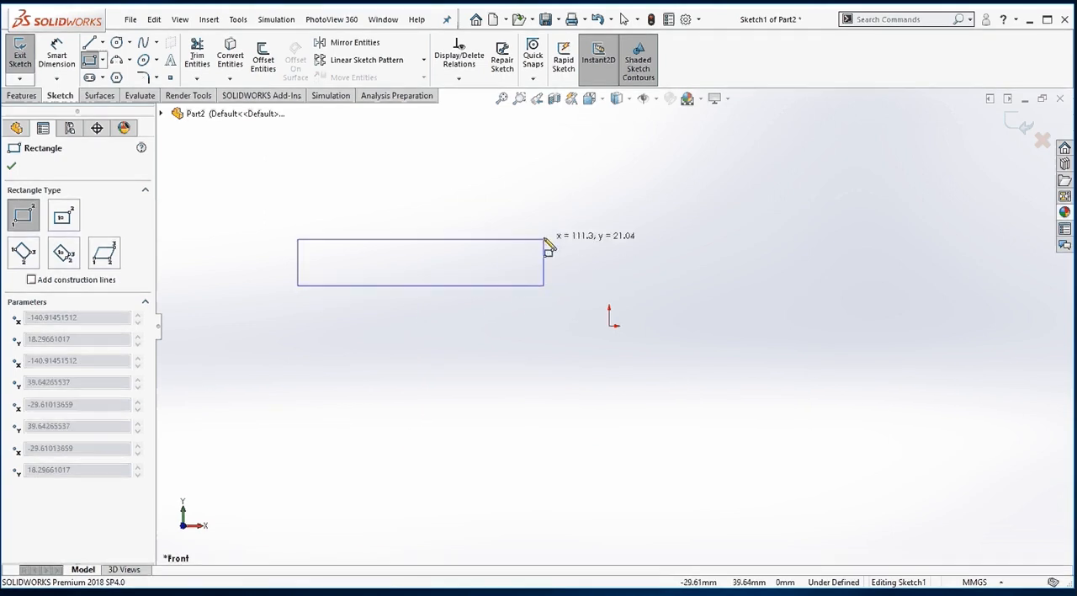
left_click(555, 166)
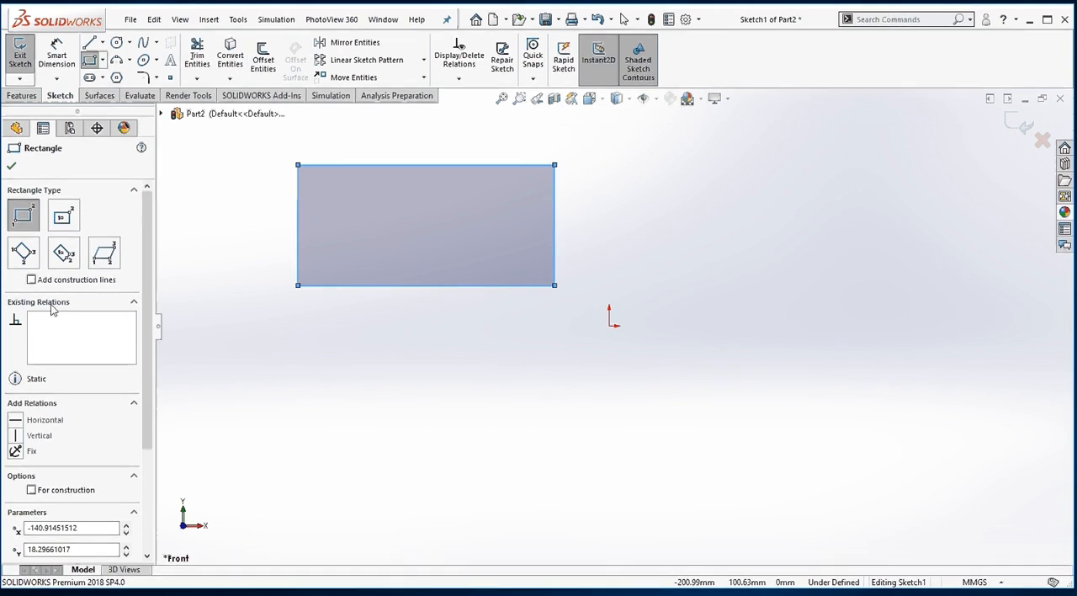
Sketch a center rectangle about 116 by 45 mm below the first rectangle, aligned with its midpoint and side edges.
left_click(66, 217)
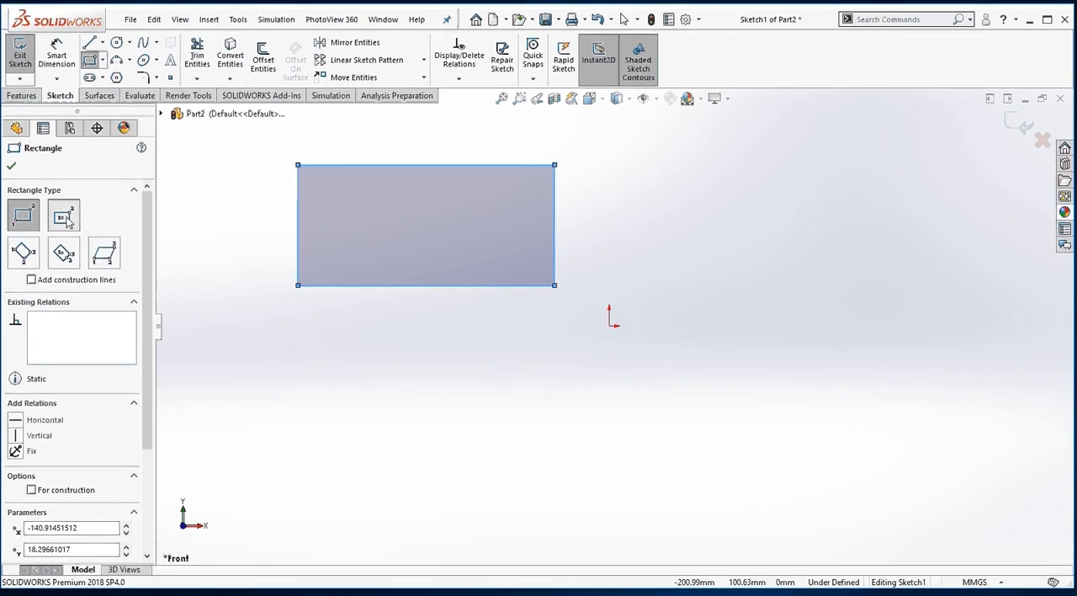
left_click(426, 390)
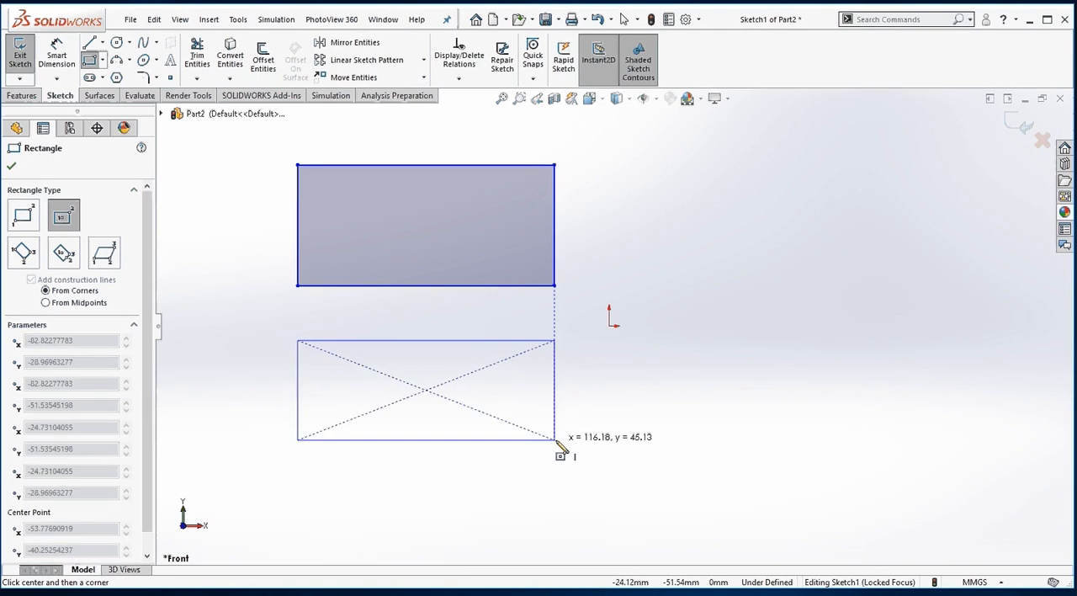
left_click(555, 439)
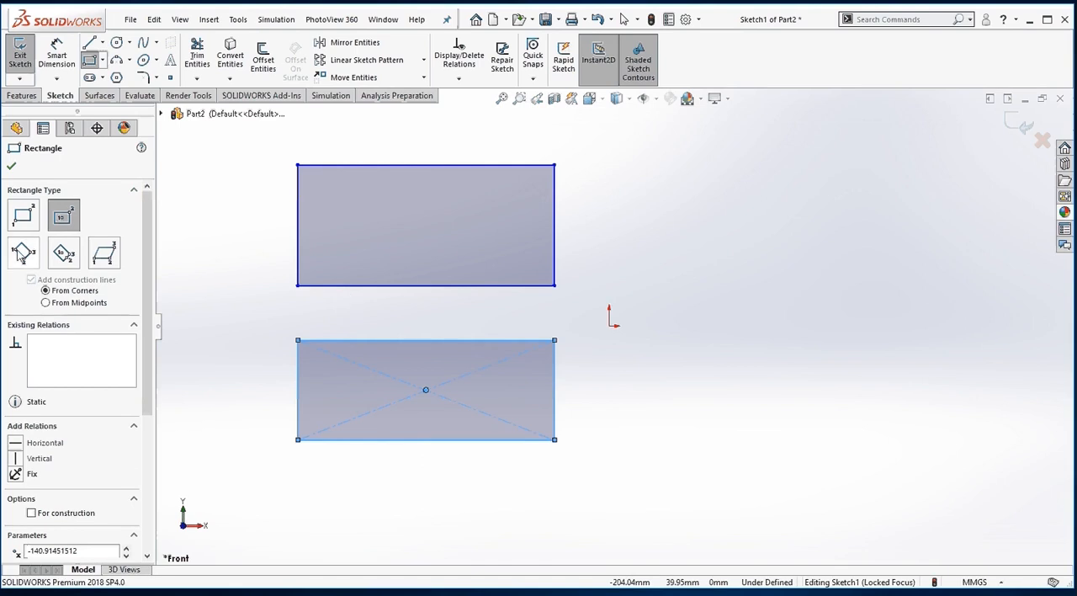
Sketch a 3 point corner rectangle about 124 by 50 mm to the right of the corner rectangle.
left_click(26, 251)
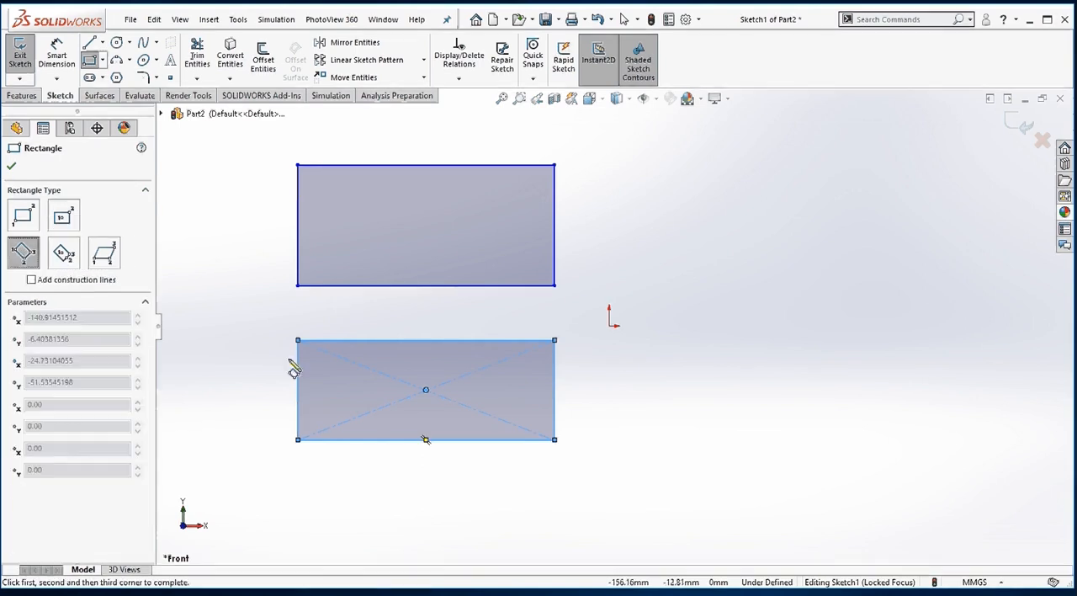
left_click(631, 286)
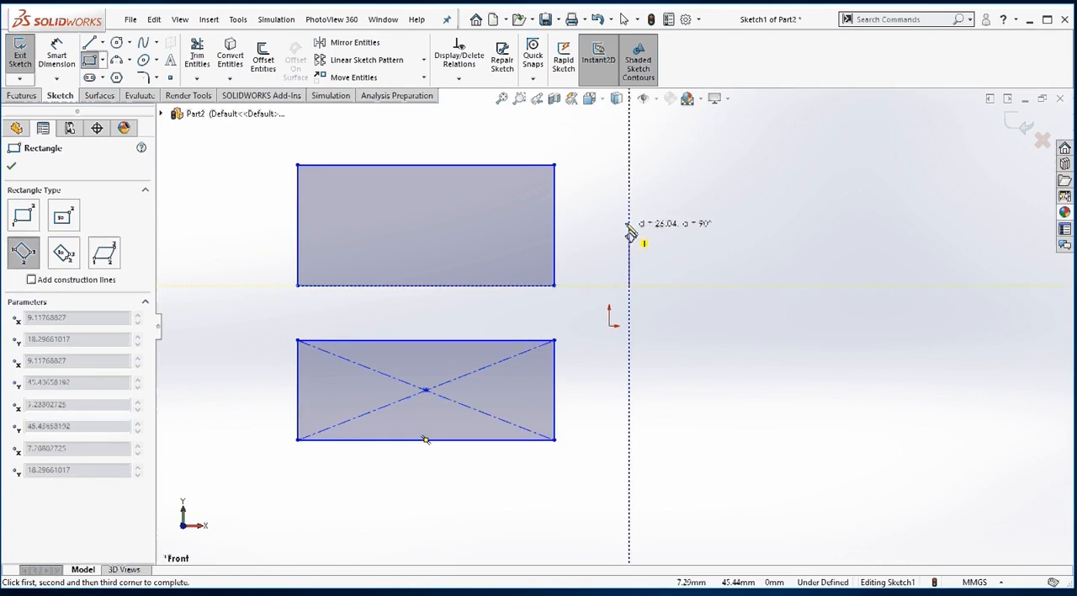
left_click(630, 177)
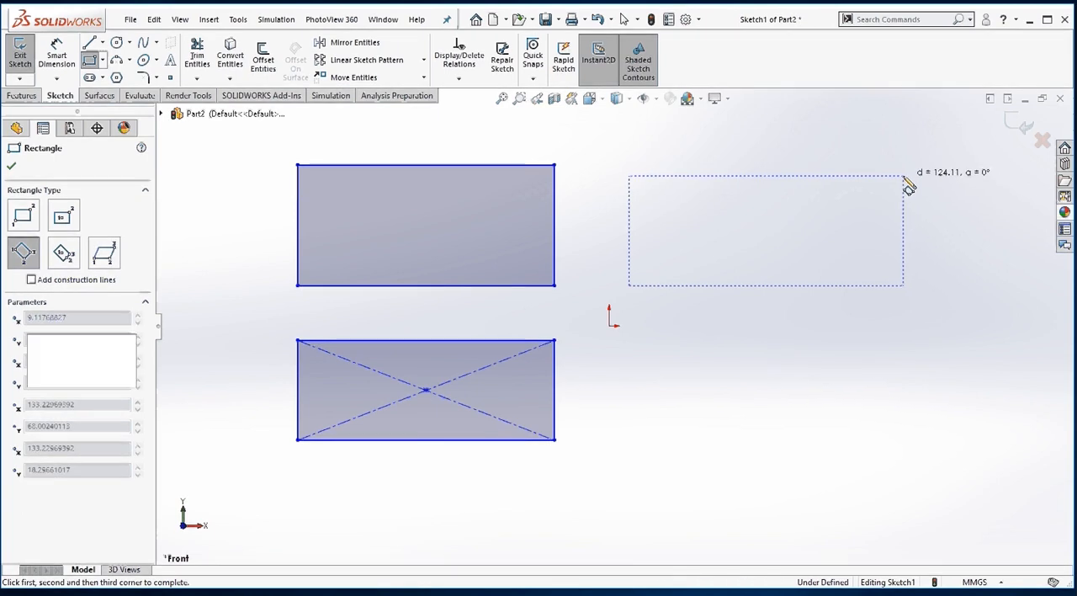
left_click(905, 178)
Sketch a 3 point center rectangle about 61 by 53 mm below the origin, beside the center rectangle.
left_click(63, 253)
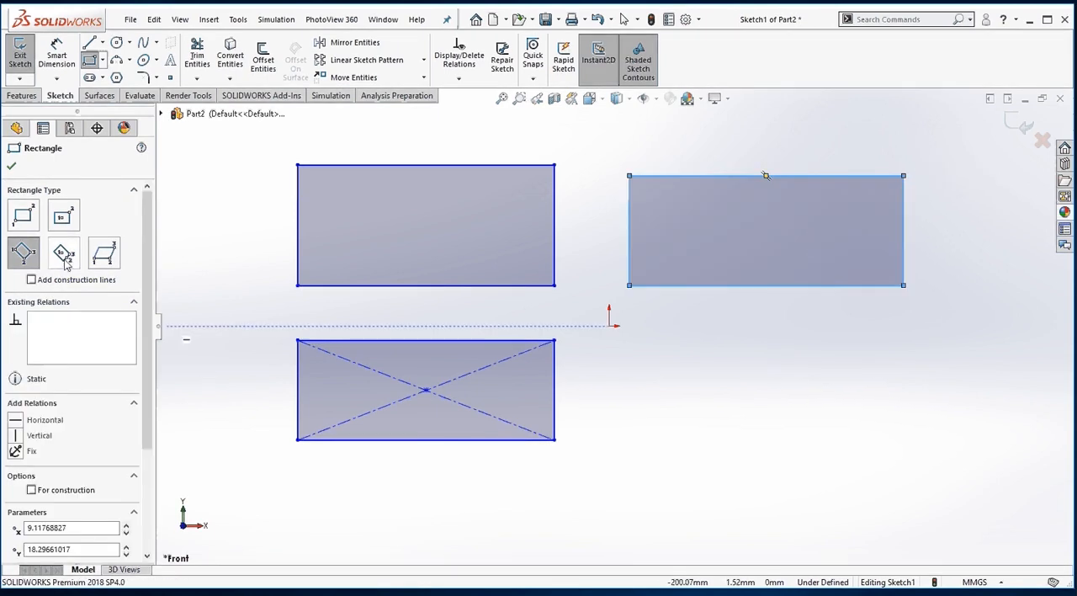
left_click(630, 438)
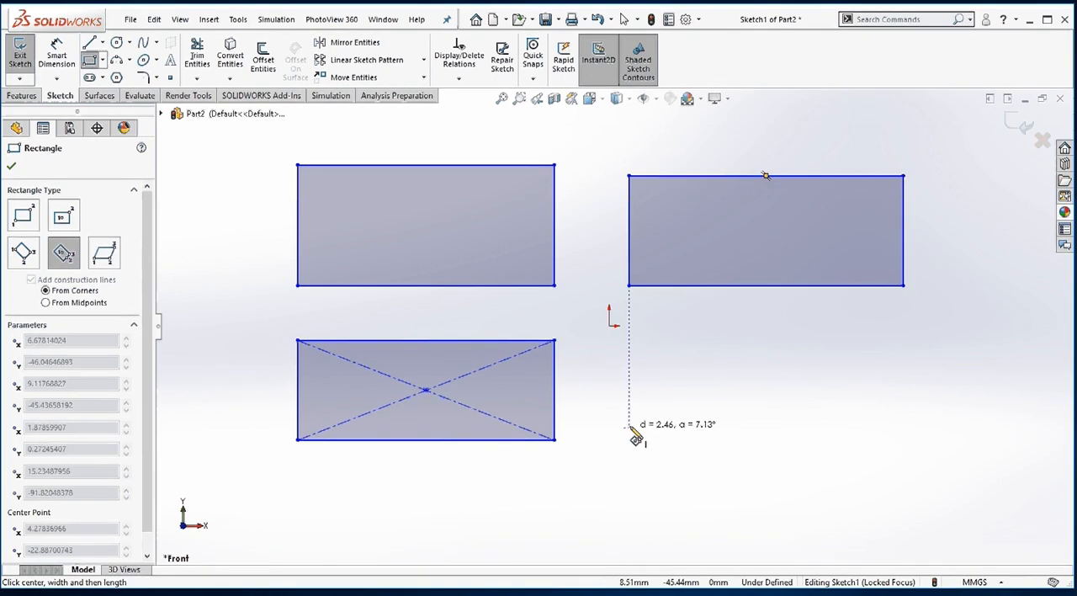
left_click(705, 440)
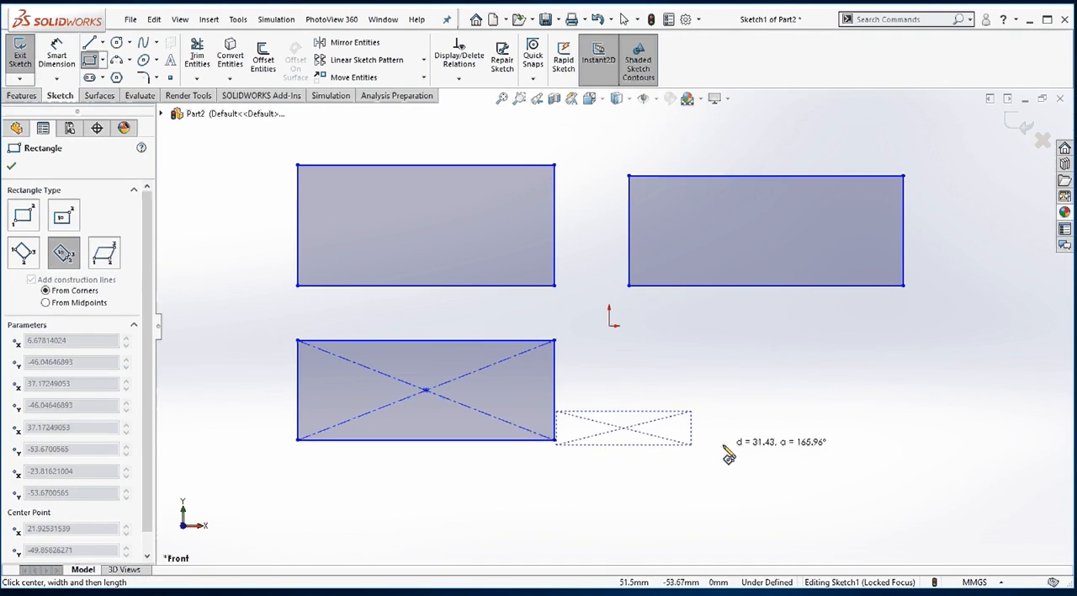
left_click(731, 499)
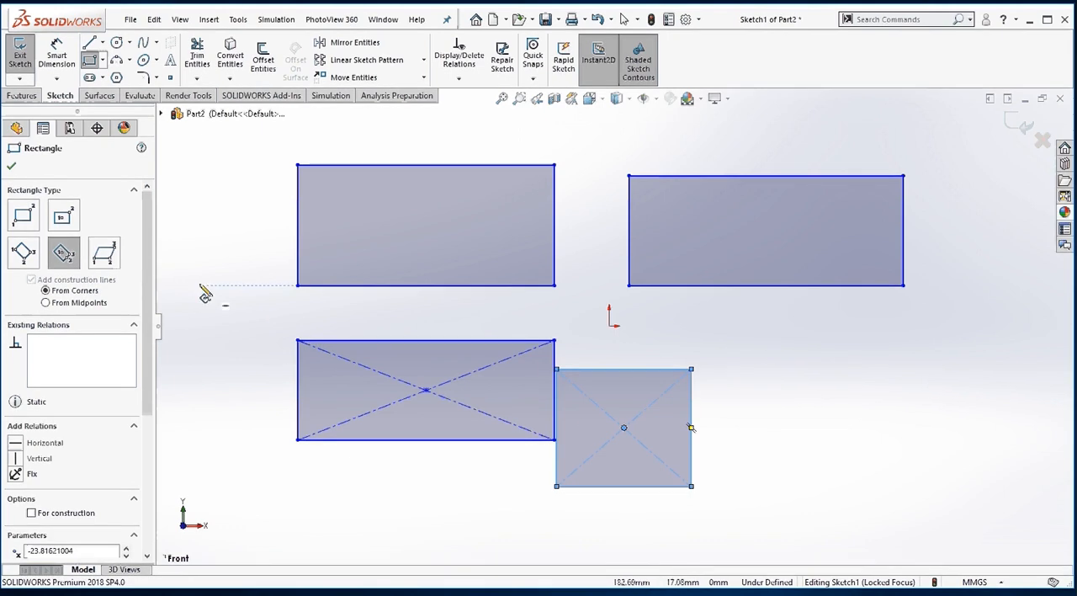
Sketch a parallelogram with a horizontal base about 84 mm long and slanted sides about 53 mm long, right of the 3 point center rectangle.
left_click(106, 258)
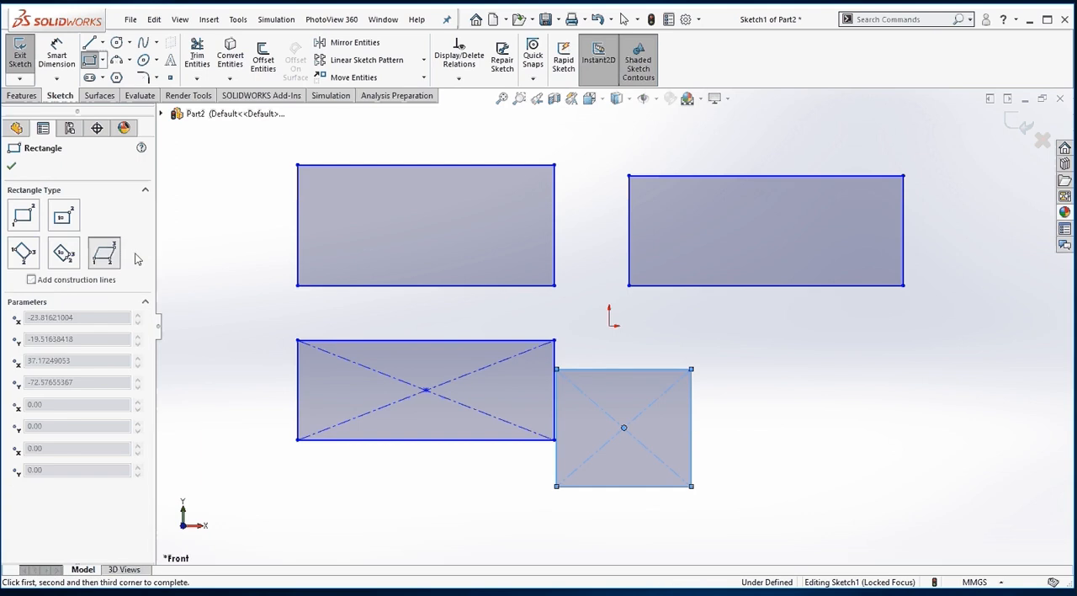
left_click(758, 428)
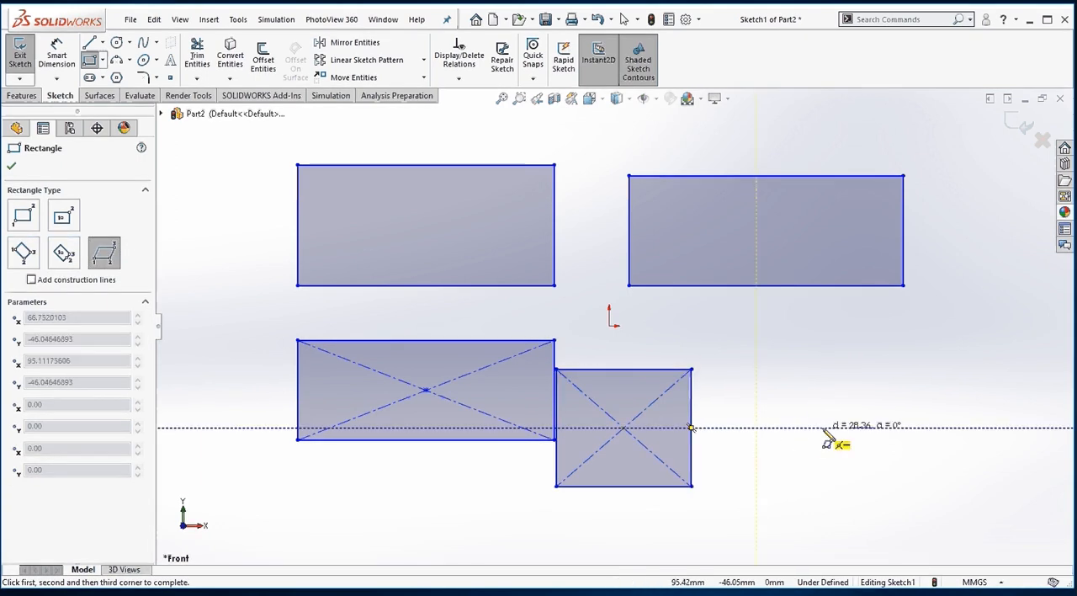
left_click(944, 428)
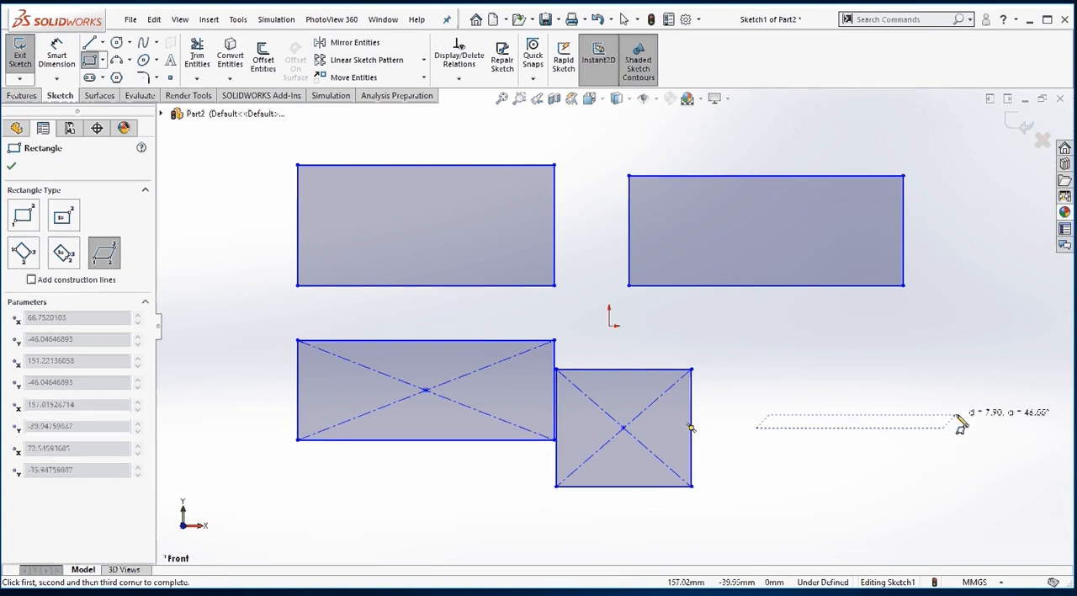
left_click(1016, 340)
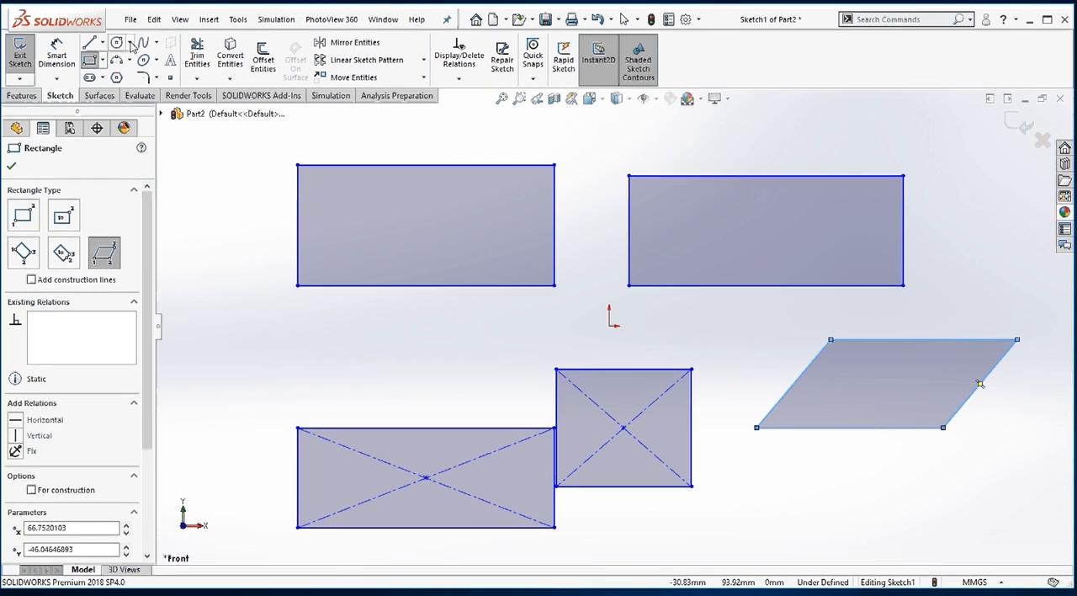
Sketch a center-point circle with a radius of about 21 mm between the corner rectangle and the center rectangle.
left_click(118, 42)
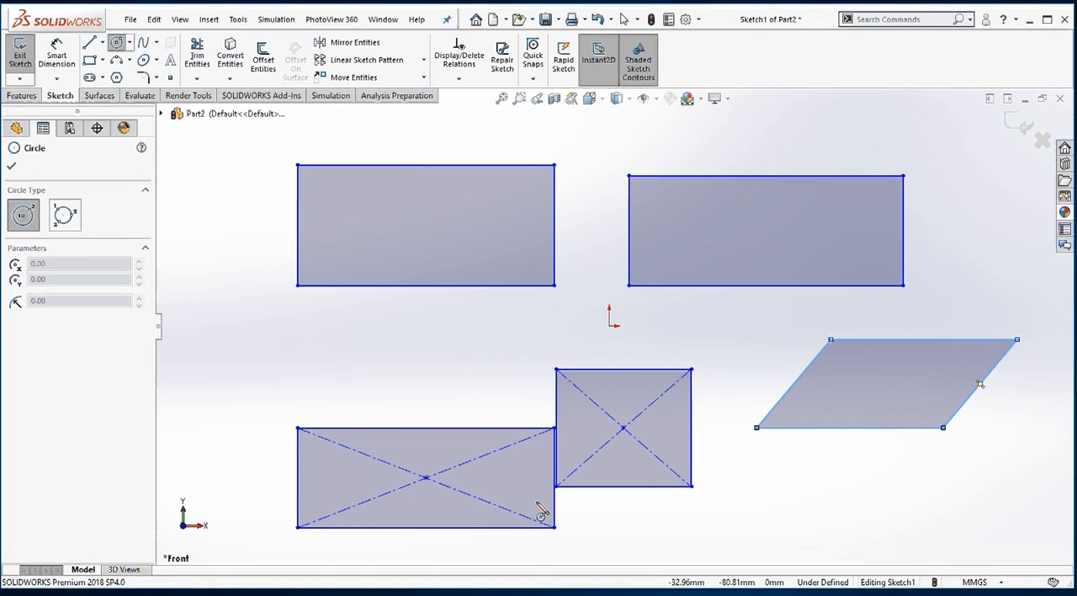
left_click(380, 346)
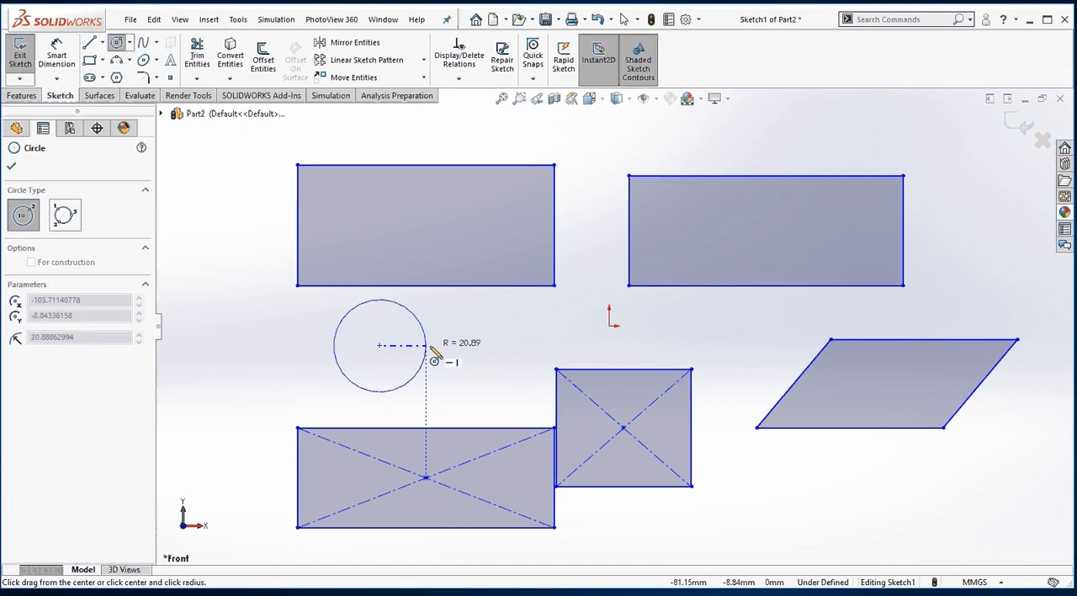
left_click(431, 350)
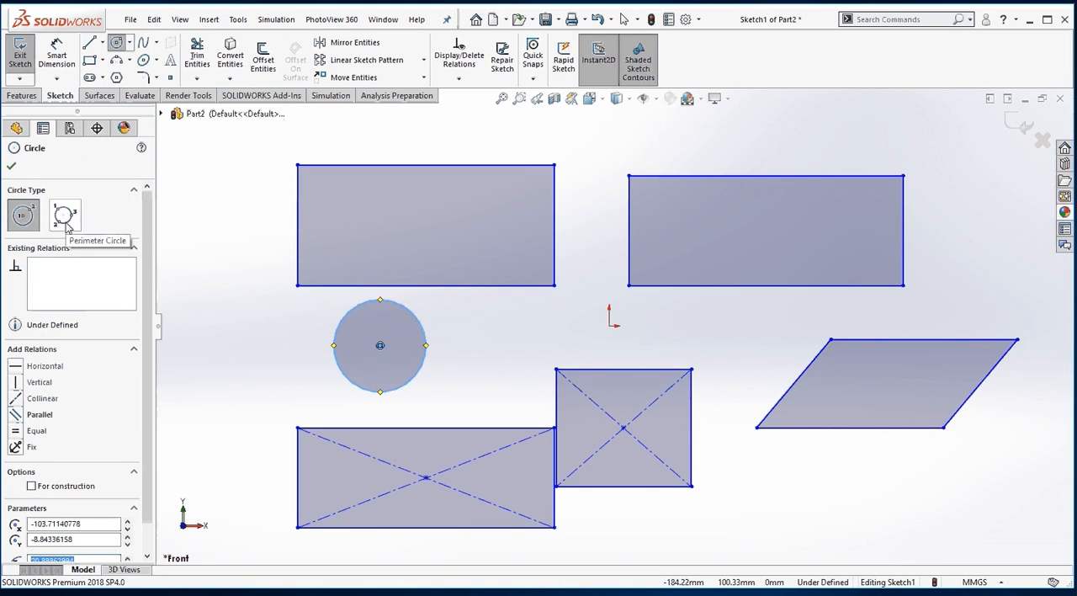
Sketch a three-point perimeter circle with a radius of about 23 mm to the left of the first circle.
left_click(66, 217)
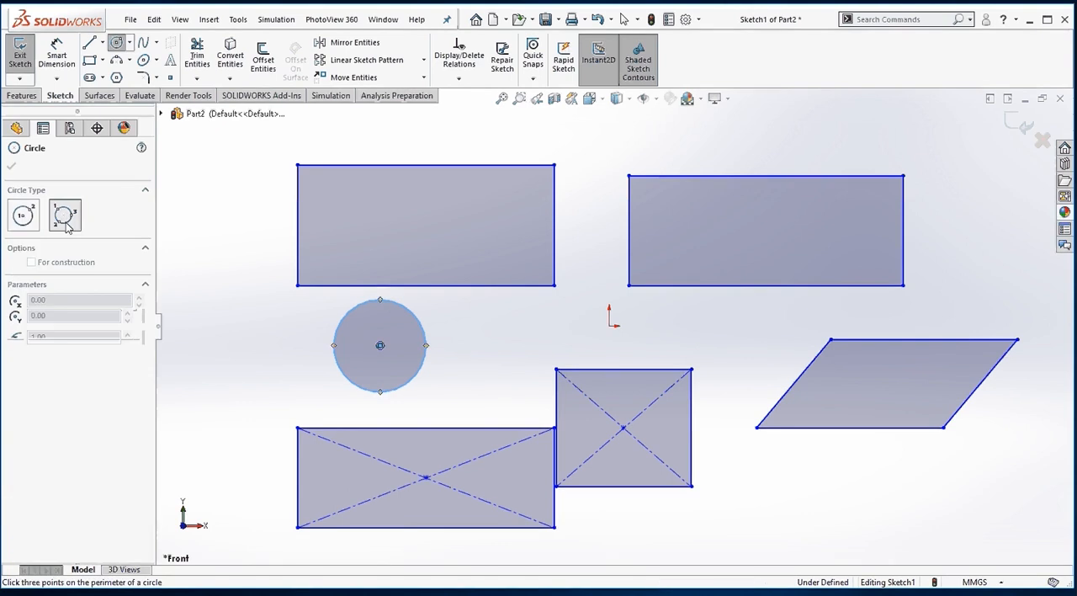
left_click(215, 334)
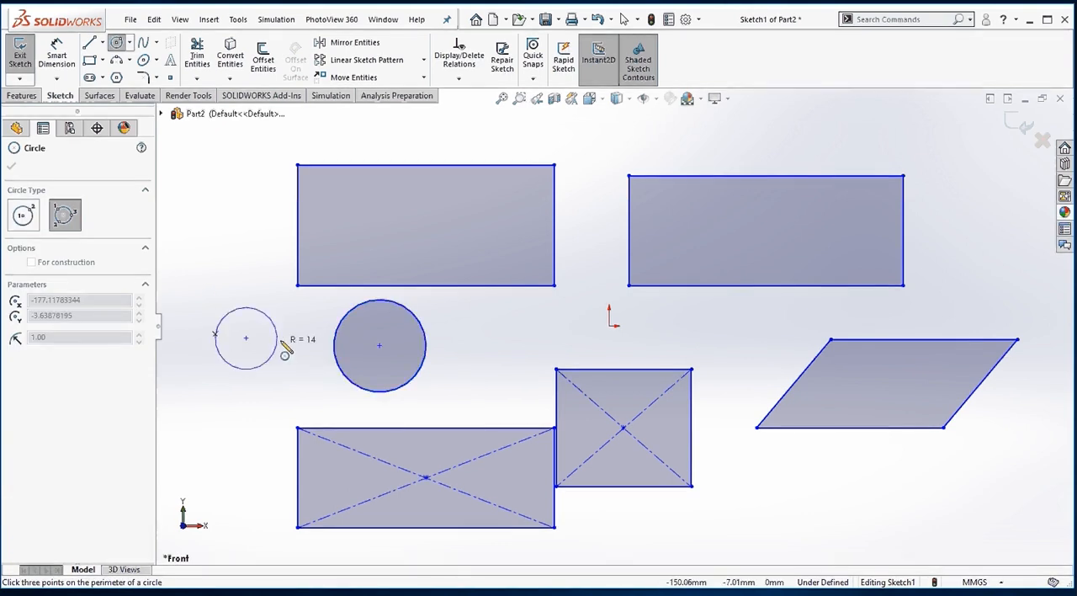
left_click(313, 323)
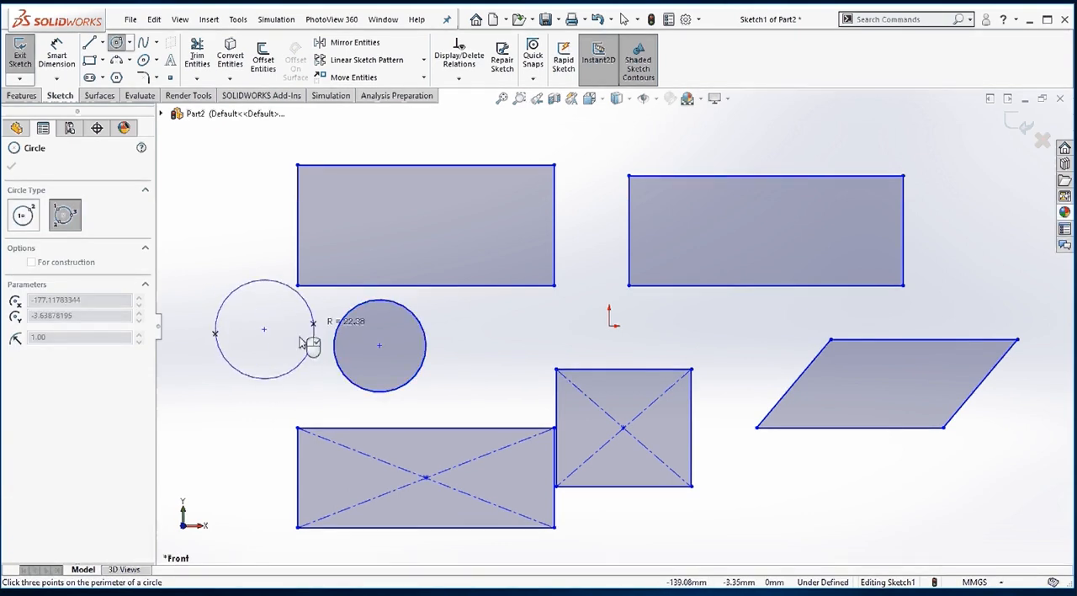
left_click(261, 393)
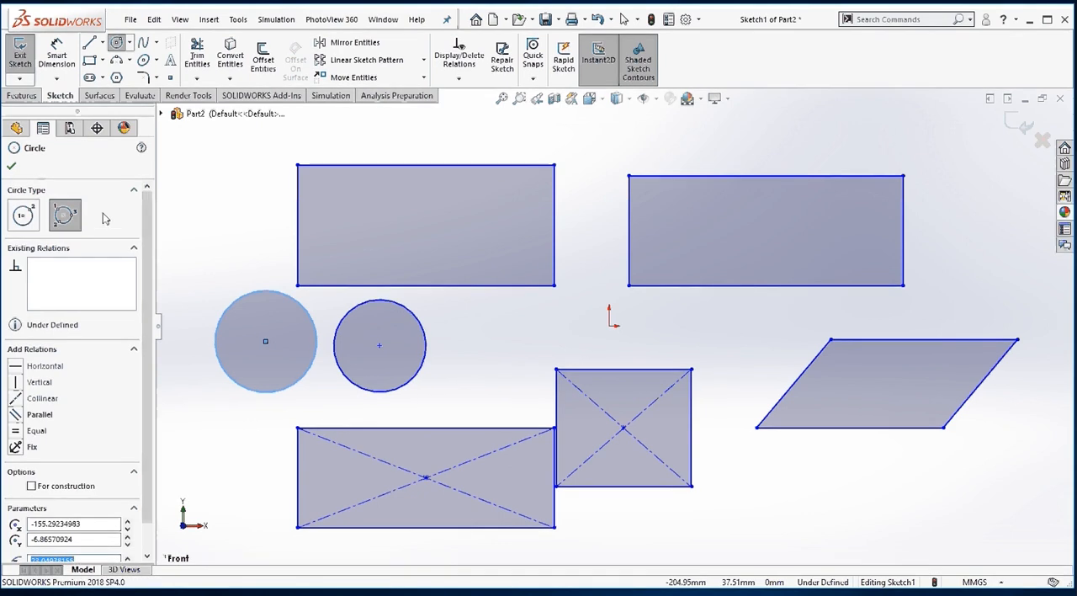
left_click(10, 166)
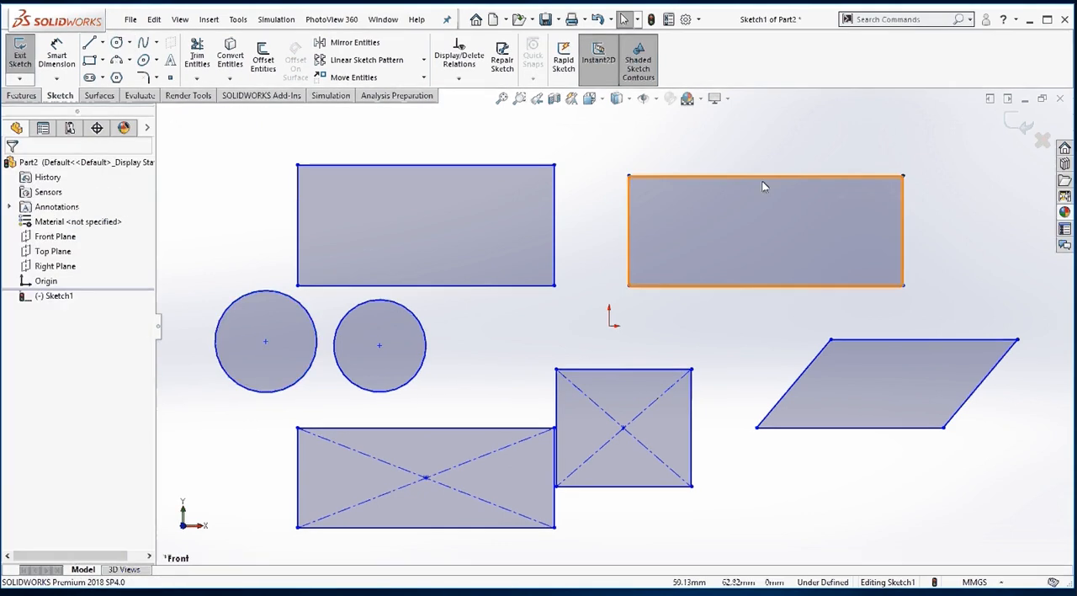
Exit the sketch by discarding its changes.
left_click(1043, 141)
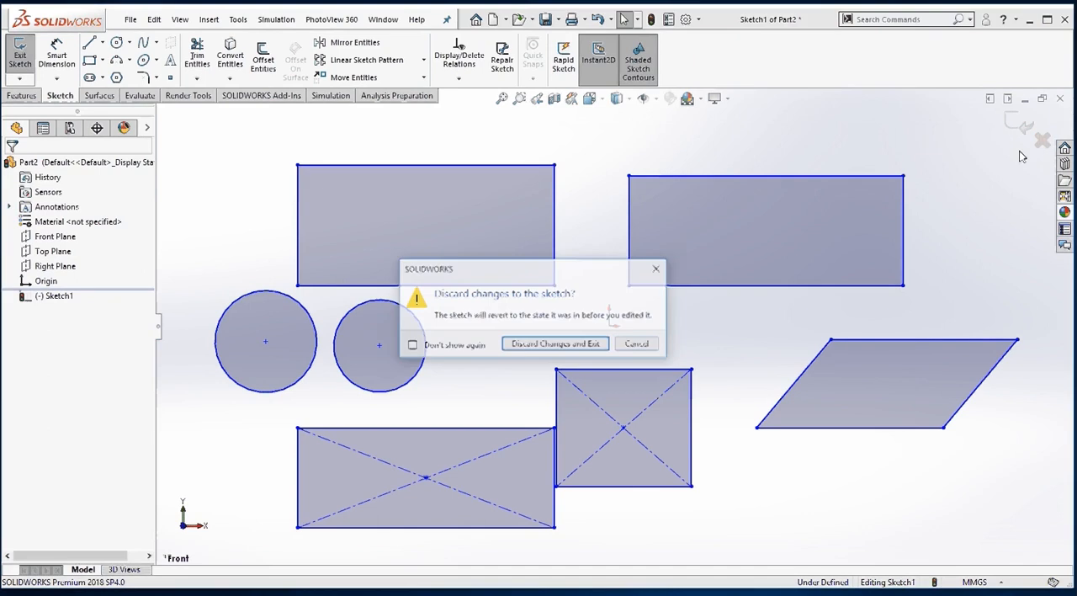